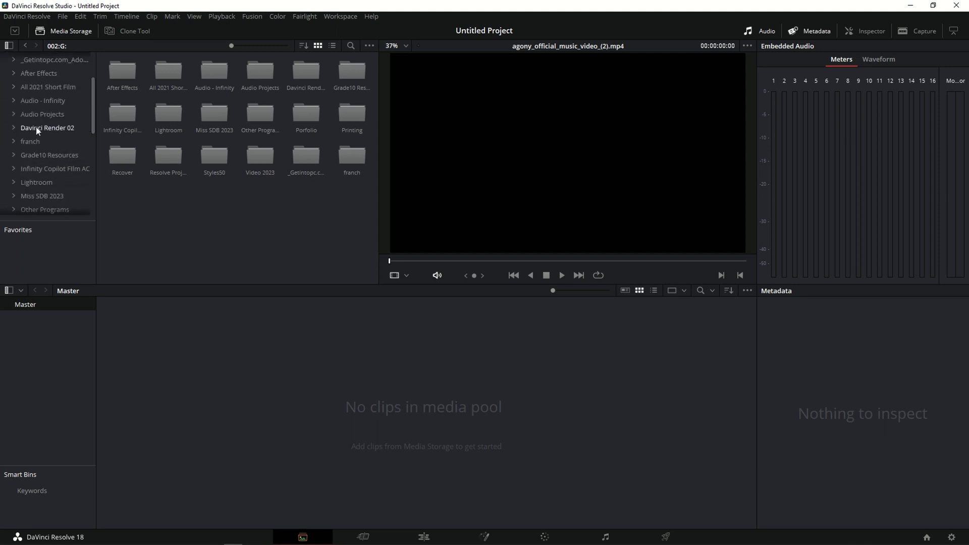
scroll(37, 129, down, 3)
scroll(37, 136, down, 3)
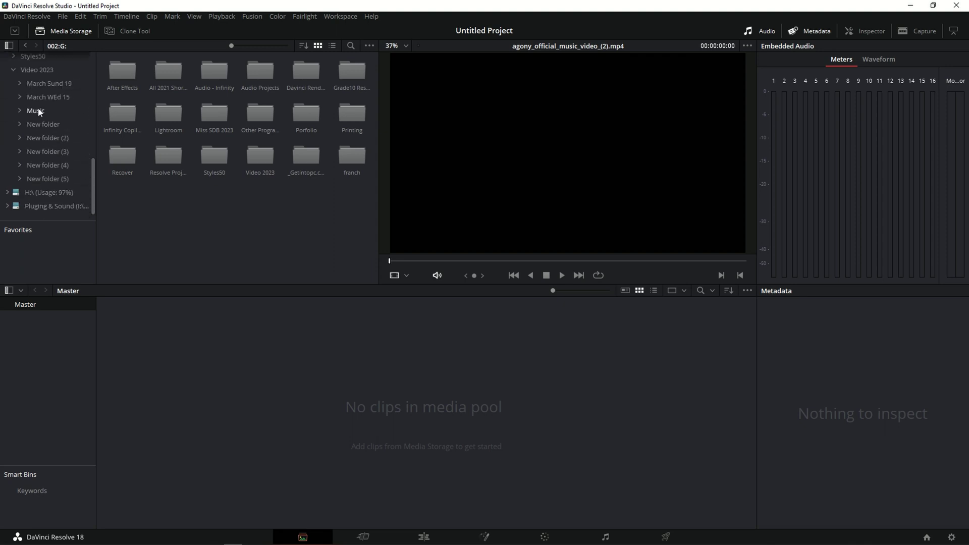
- Open the Music folder and scrub through agony_official_music_video_(2).mp4 in the viewer
click(38, 110)
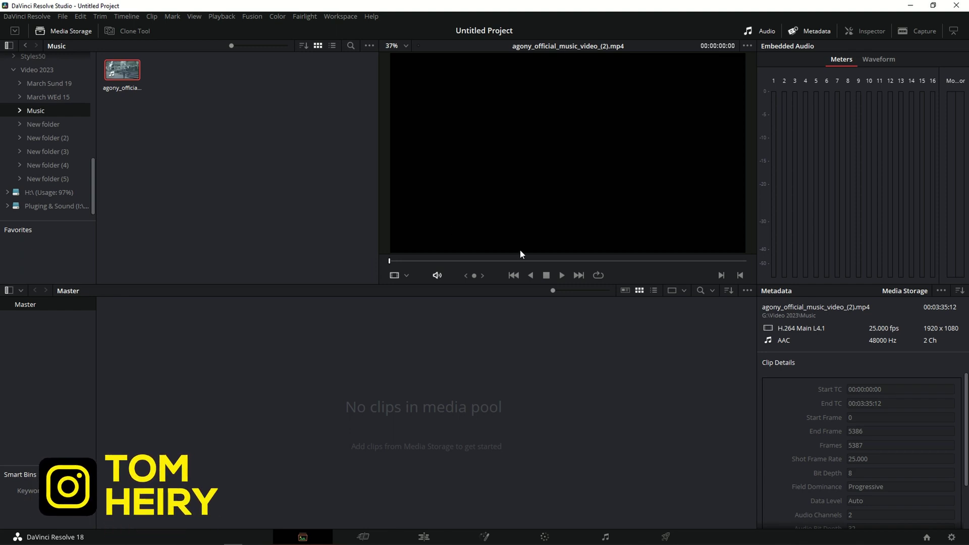
drag(488, 260, 530, 257)
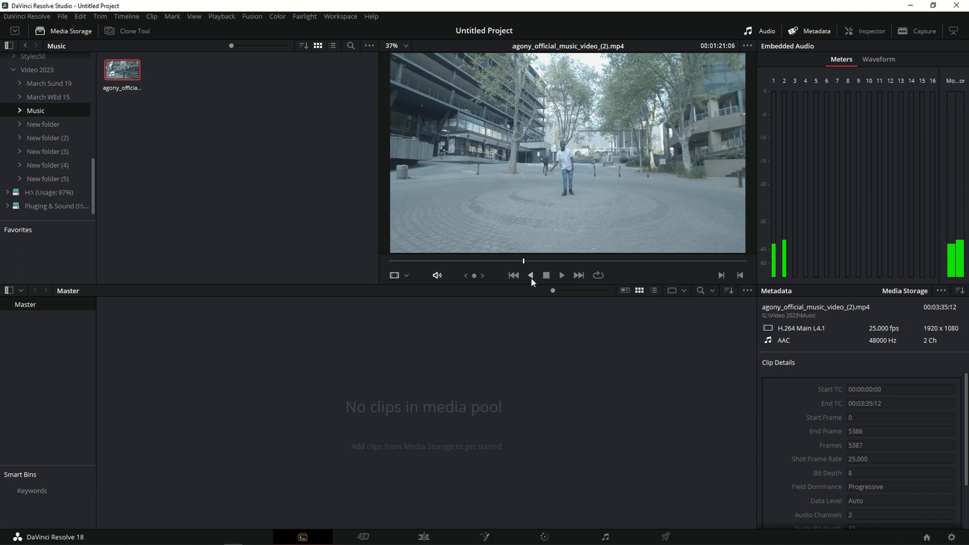
drag(545, 261, 579, 259)
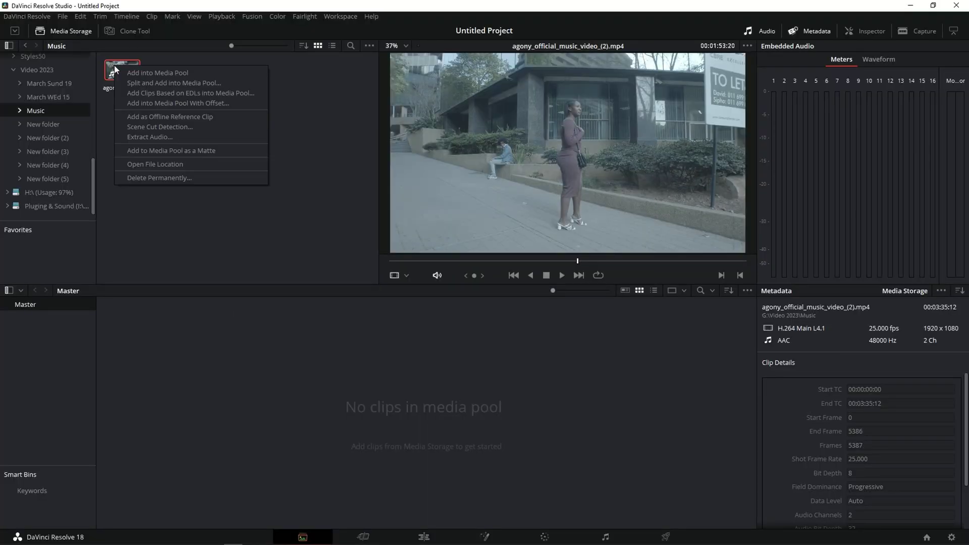
- Run Scene Cut Detection with Auto Scene Detect on the agony_official music video
click(153, 128)
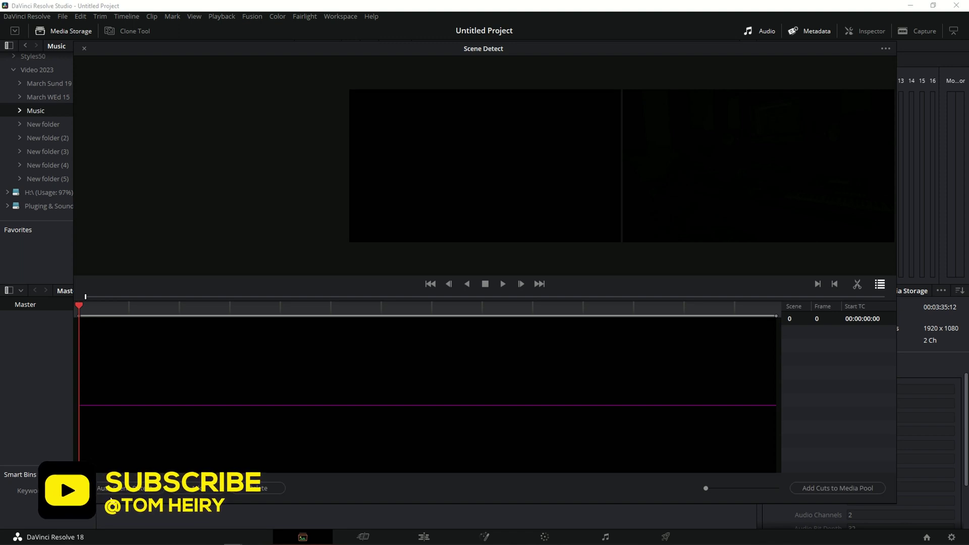
click(114, 492)
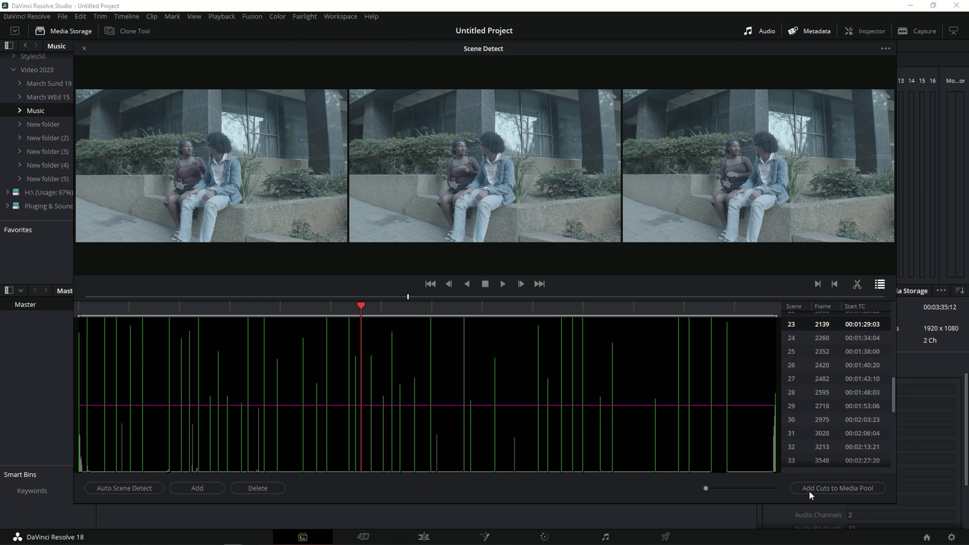
- Add the detected cuts to the Media Pool, changing the project frame rate to match
click(829, 490)
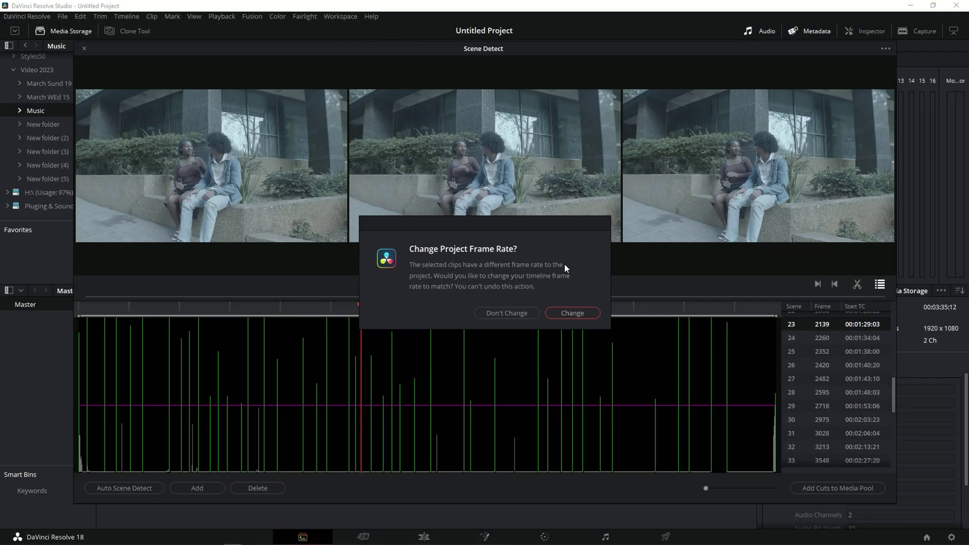
click(572, 312)
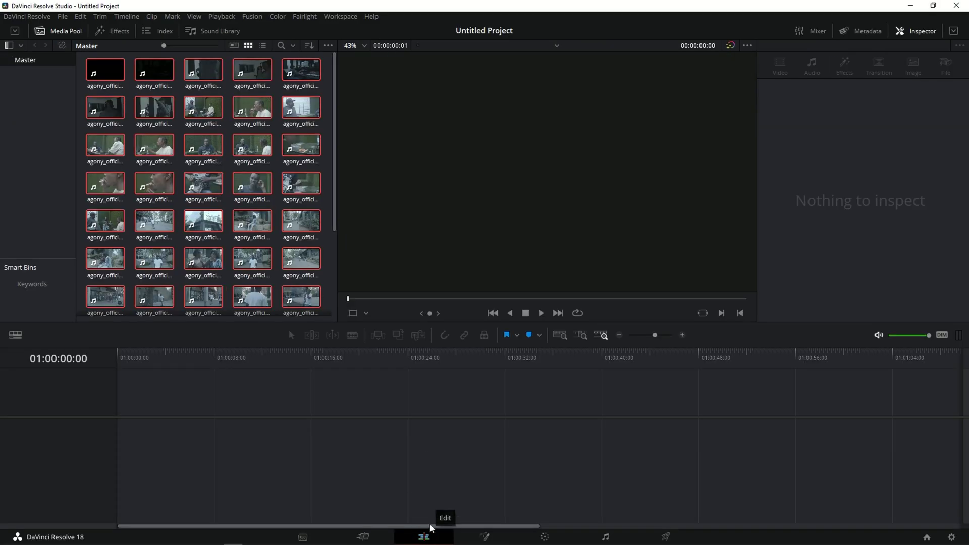
scroll(183, 125, down, 3)
scroll(197, 136, up, 5)
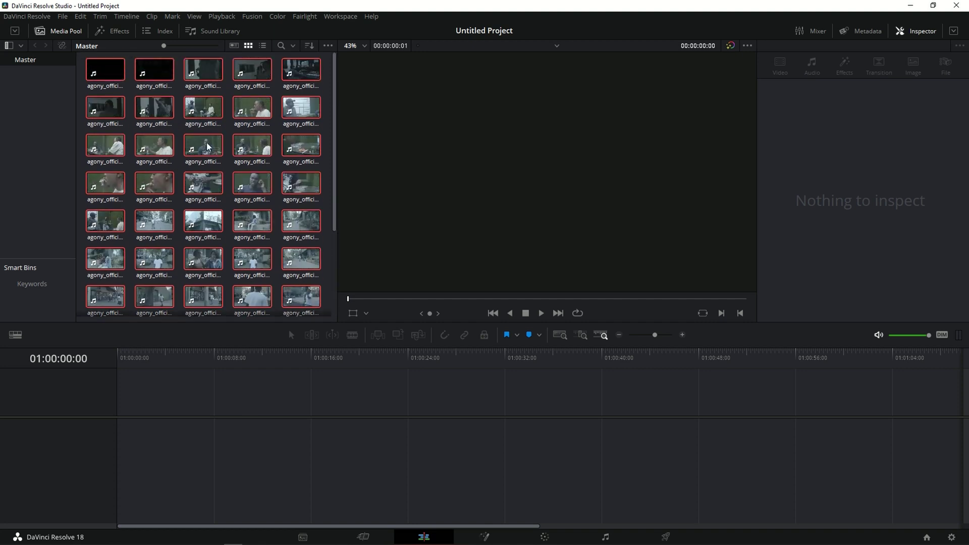